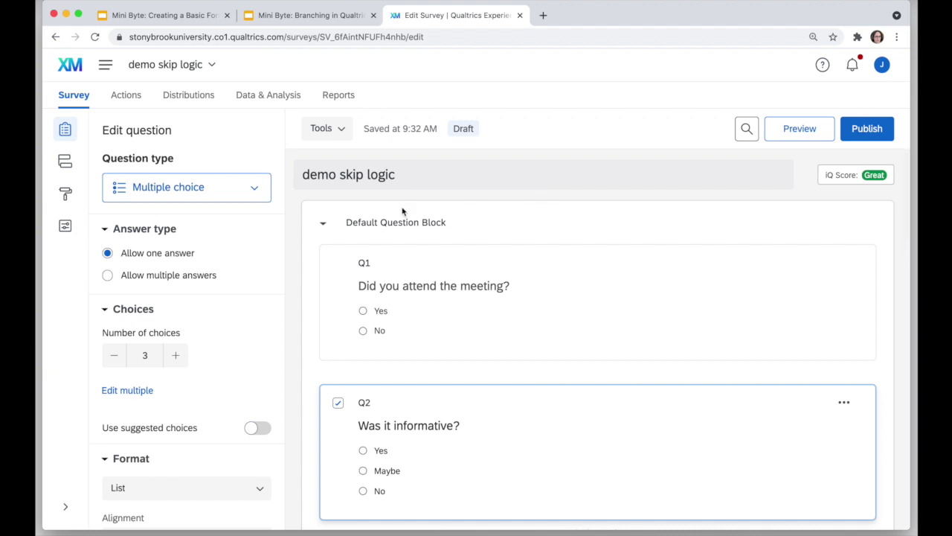
Add a skip rule to Q1 that skips to Q2 'Was it informative?' if Yes is selected.
scroll(321, 273, down, 2)
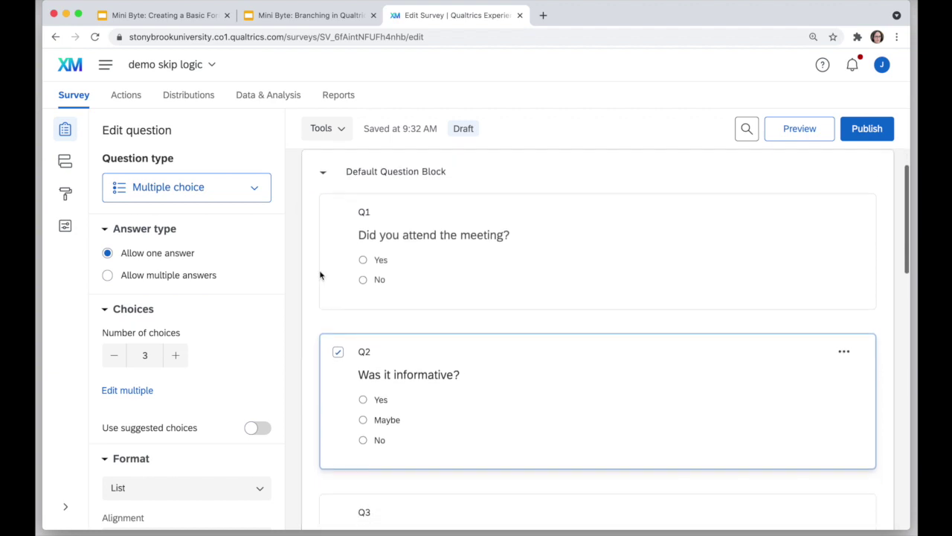
scroll(484, 268, down, 2)
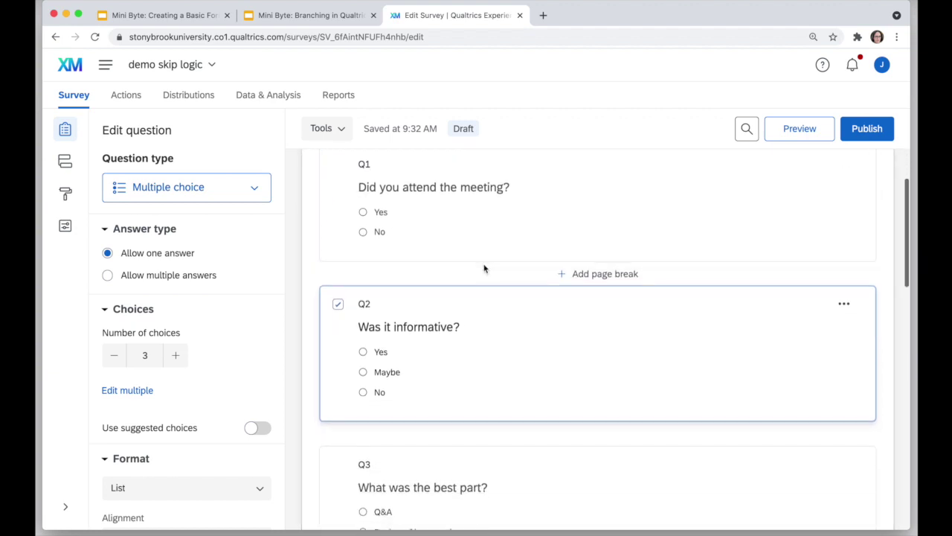
scroll(472, 344, down, 3)
scroll(471, 344, down, 1)
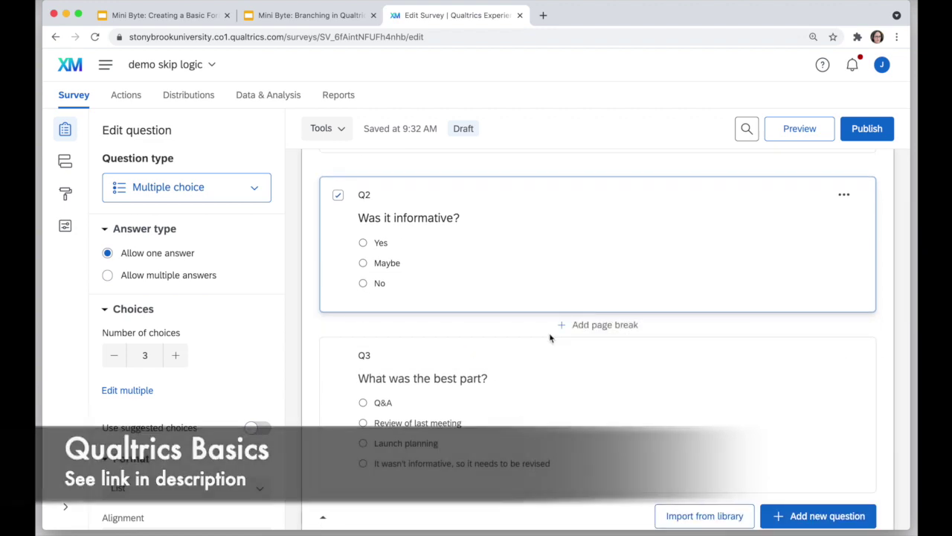
scroll(549, 333, up, 5)
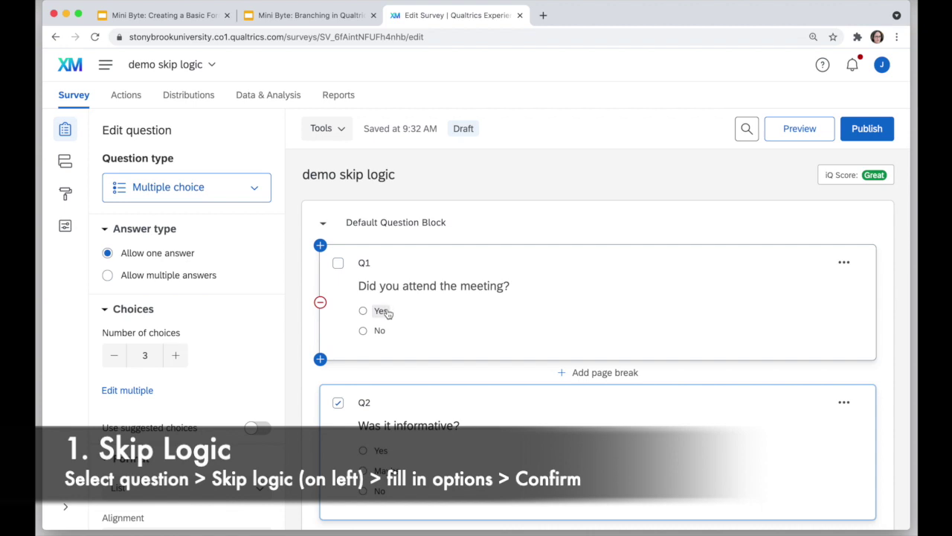
click(429, 261)
scroll(231, 311, down, 3)
scroll(230, 311, down, 8)
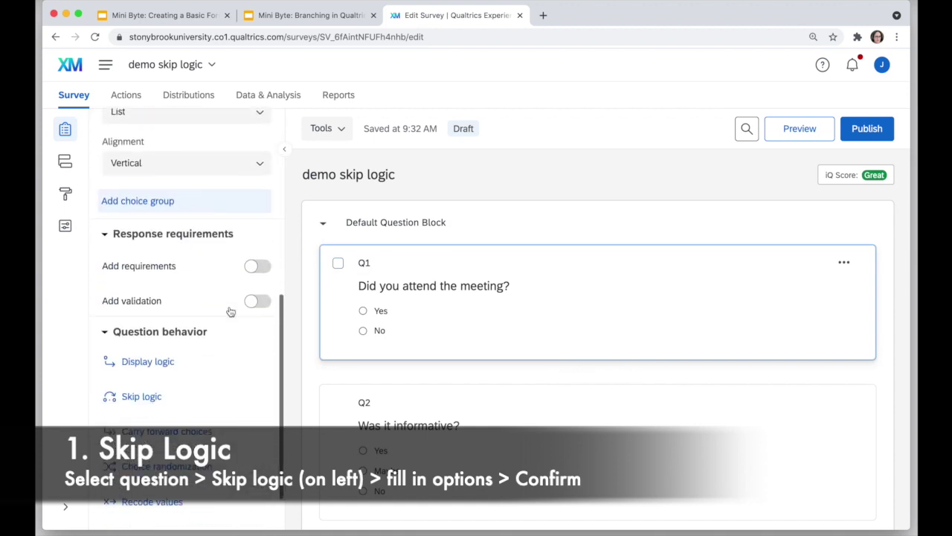
click(140, 364)
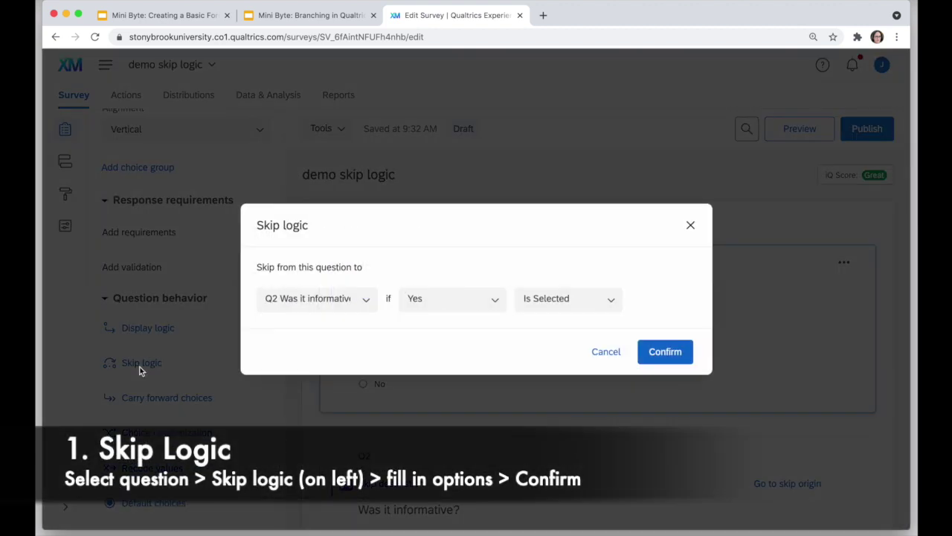
click(355, 302)
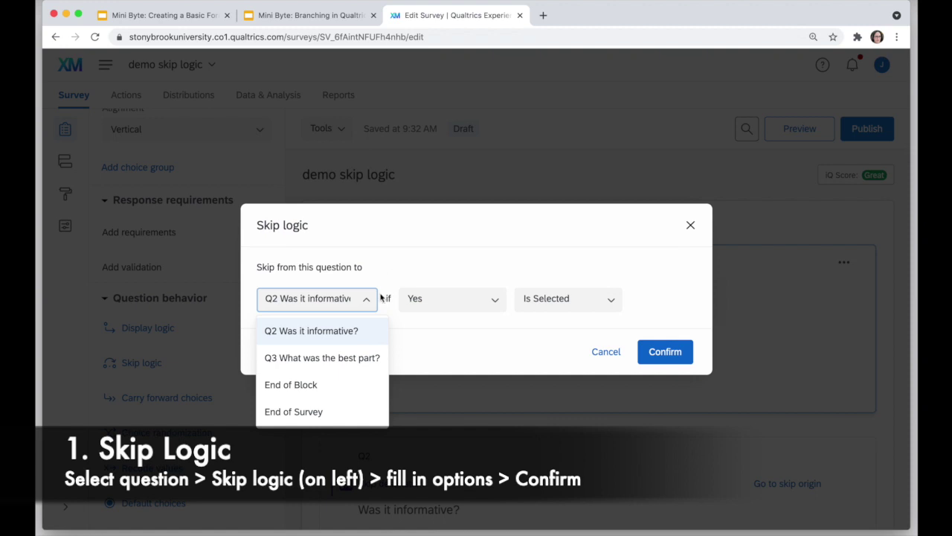
click(354, 335)
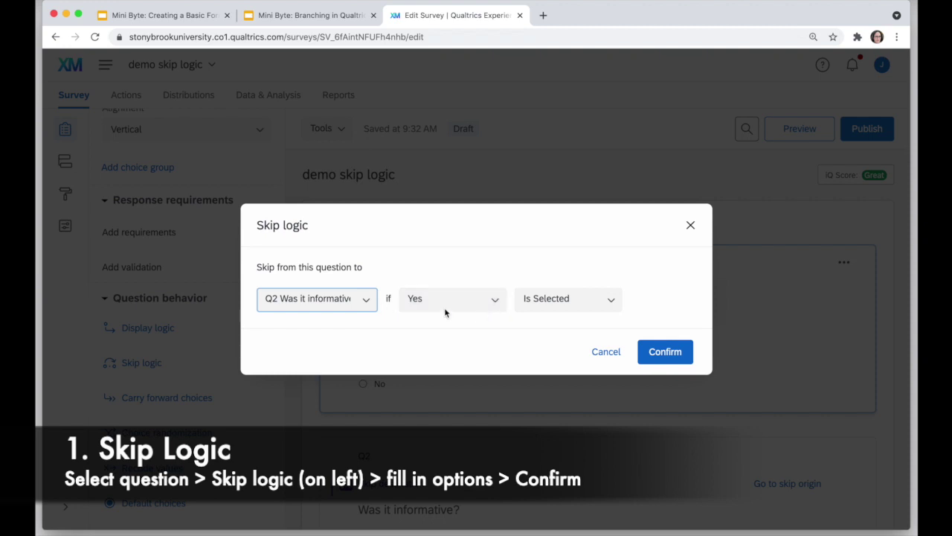
click(668, 355)
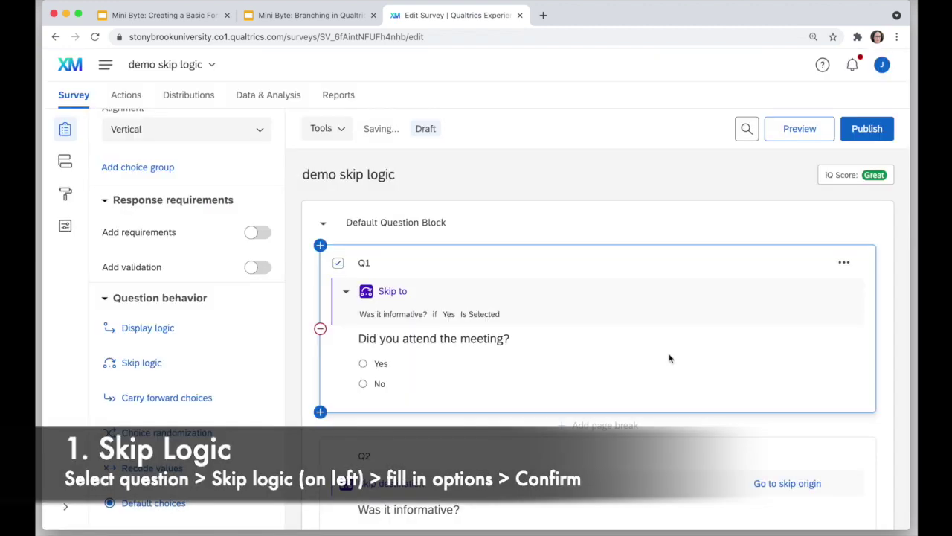
scroll(510, 340, down, 2)
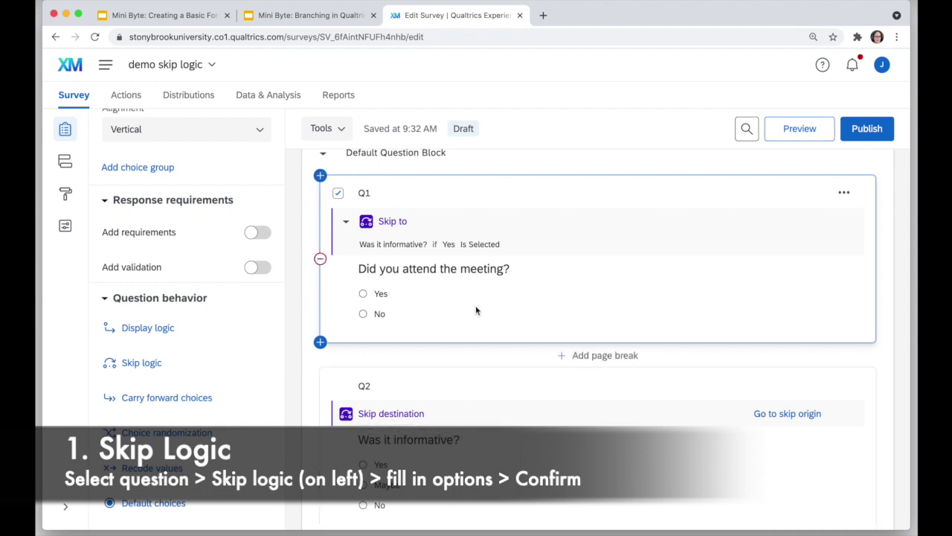
click(142, 363)
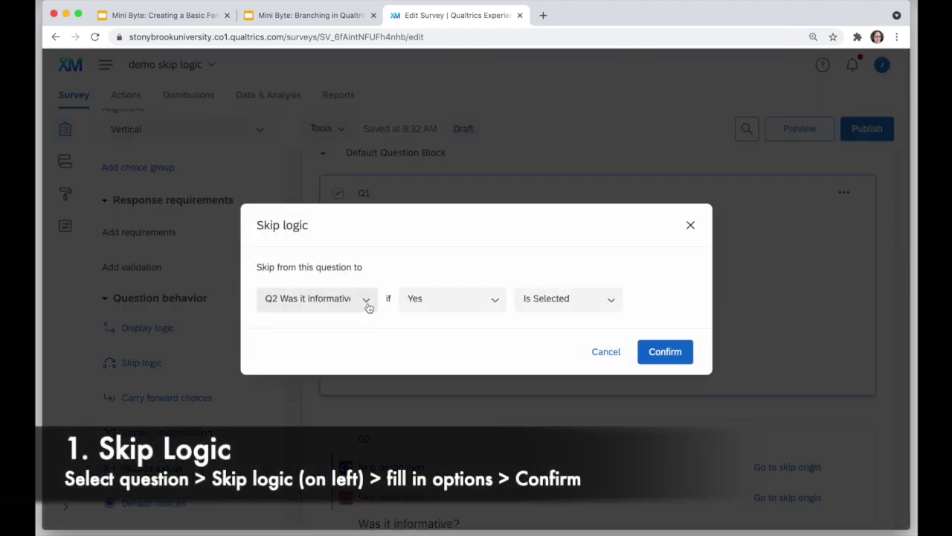
click(419, 304)
click(430, 355)
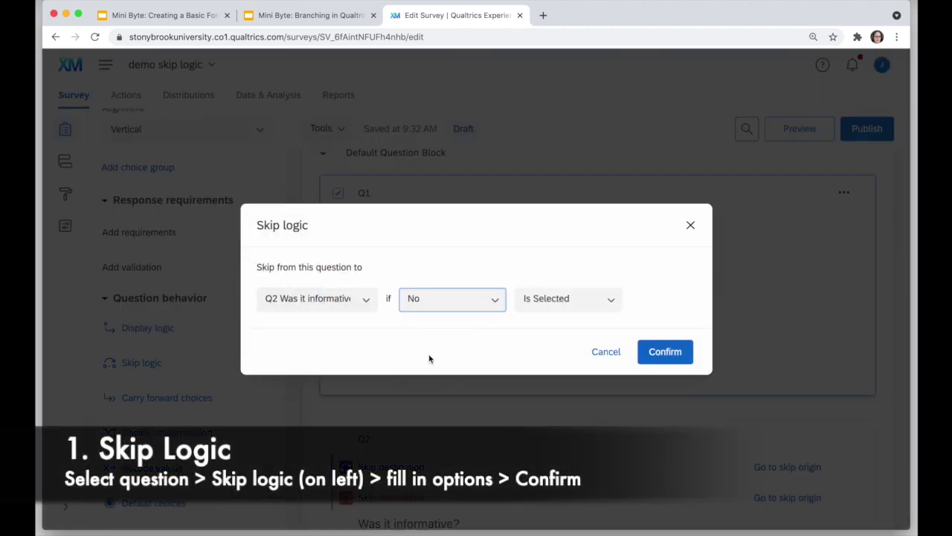
click(367, 301)
click(329, 406)
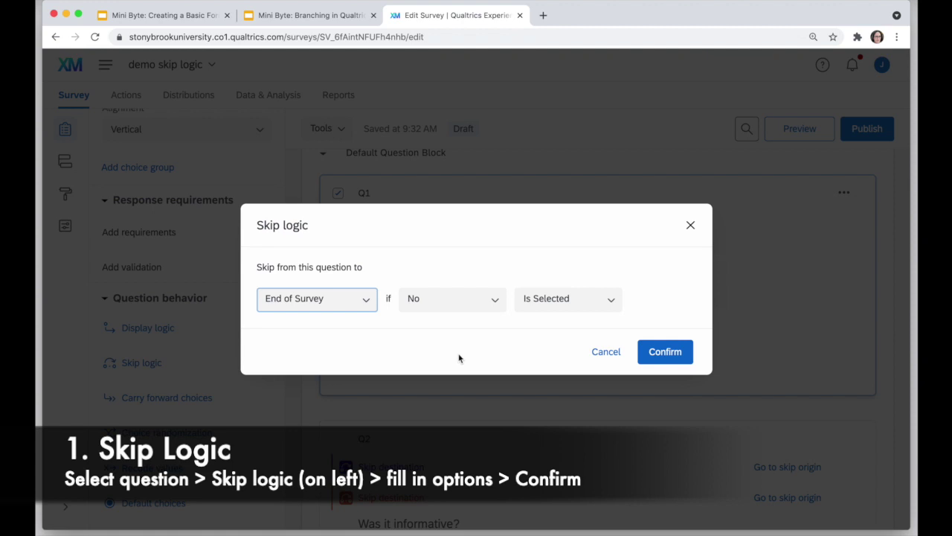
click(367, 301)
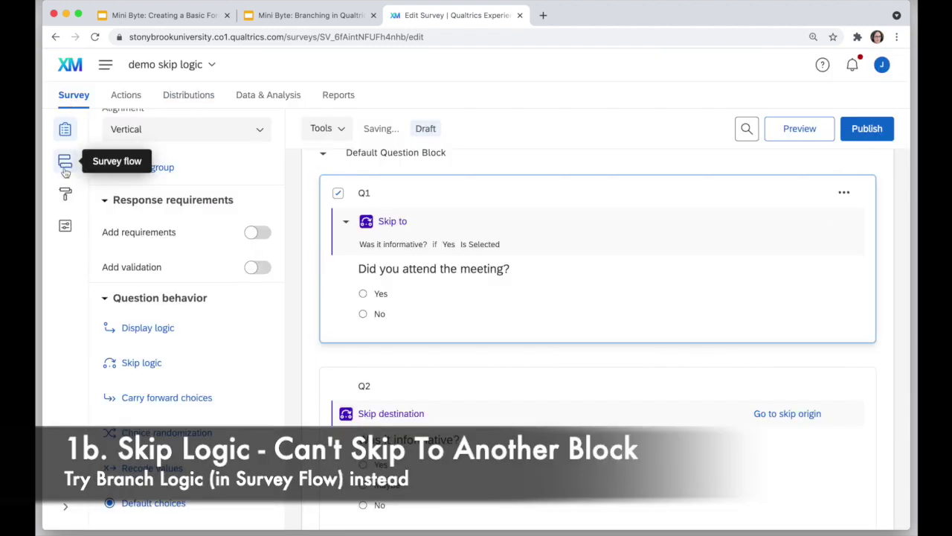
click(65, 162)
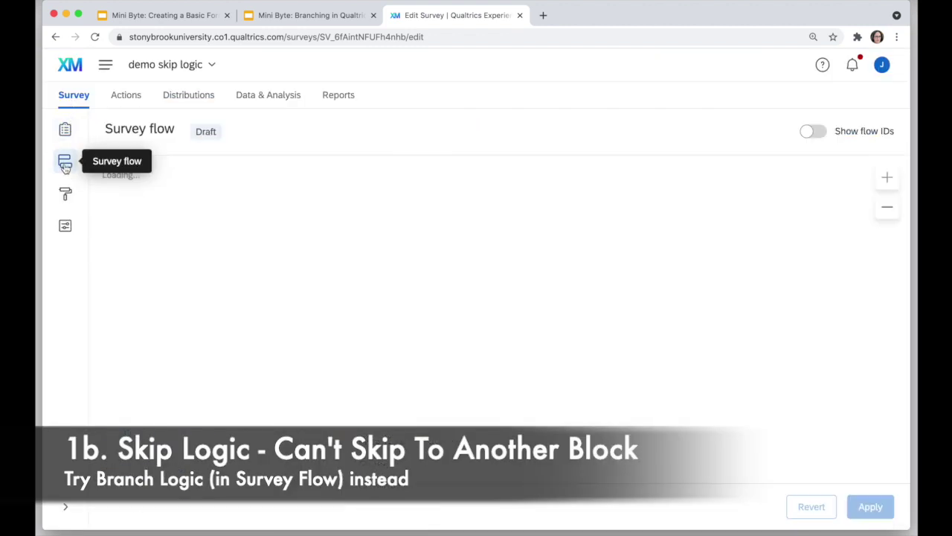
click(225, 301)
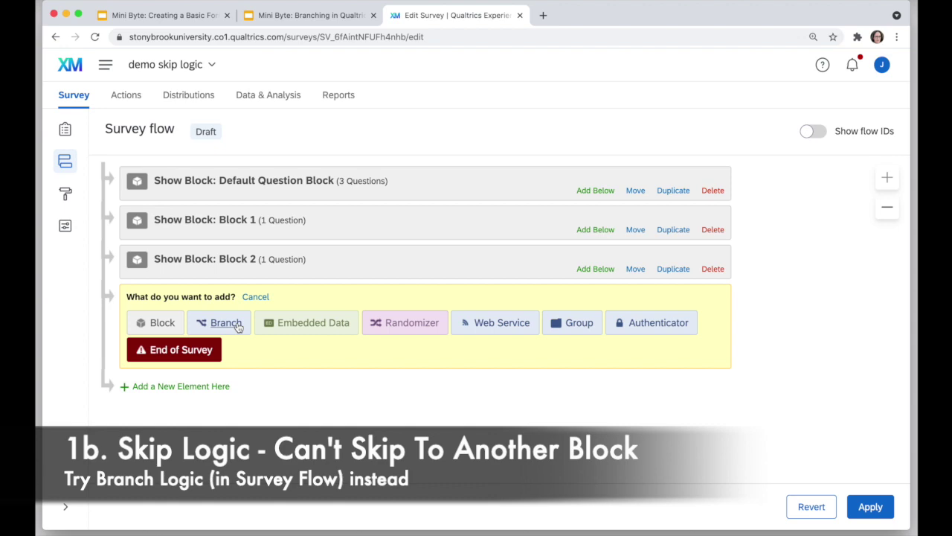
click(65, 129)
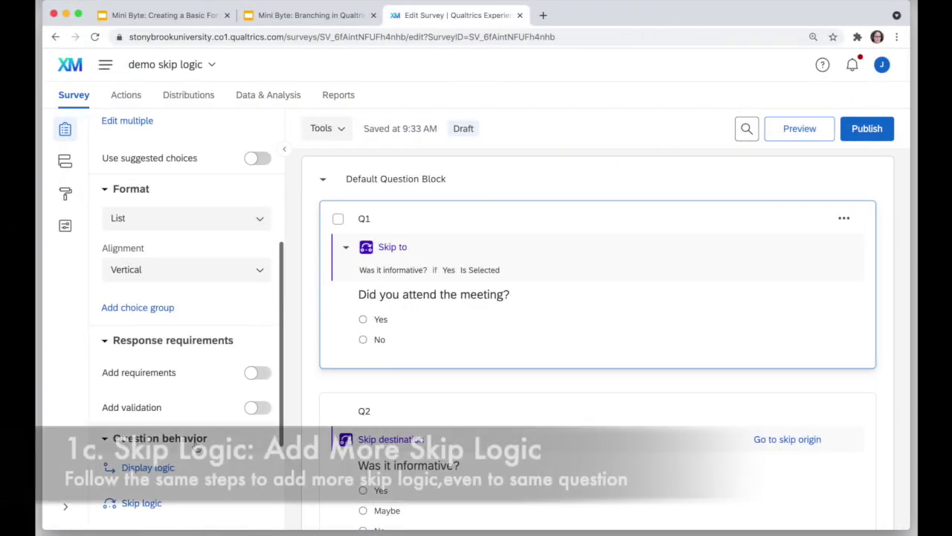
Add a second Q1 skip rule: if No is selected, skip to End of Survey.
scroll(198, 448, down, 2)
click(141, 432)
click(479, 305)
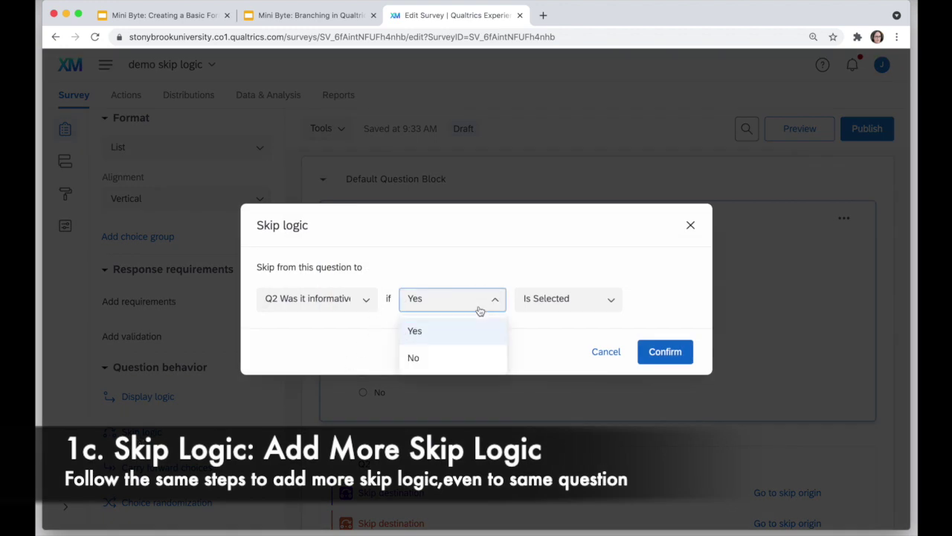
click(455, 367)
click(332, 301)
click(294, 411)
click(354, 305)
click(328, 414)
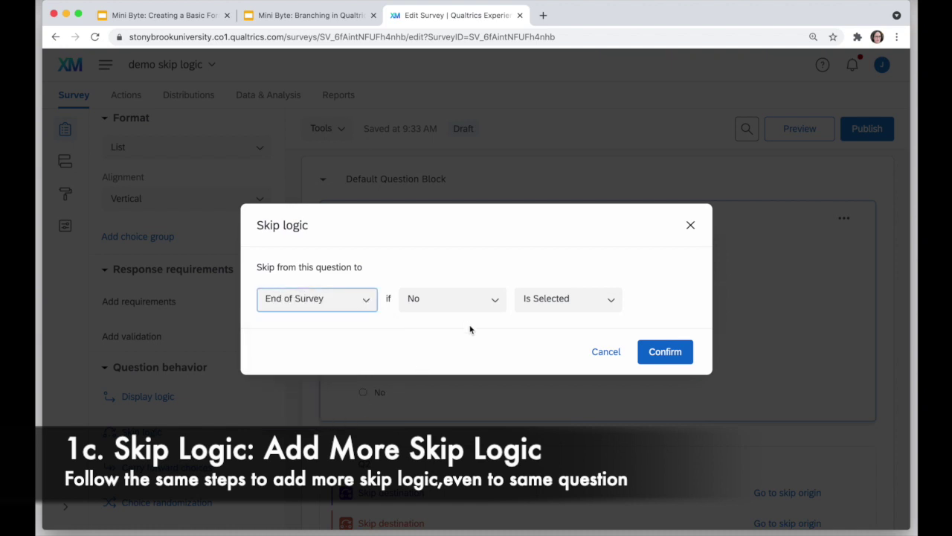
click(675, 356)
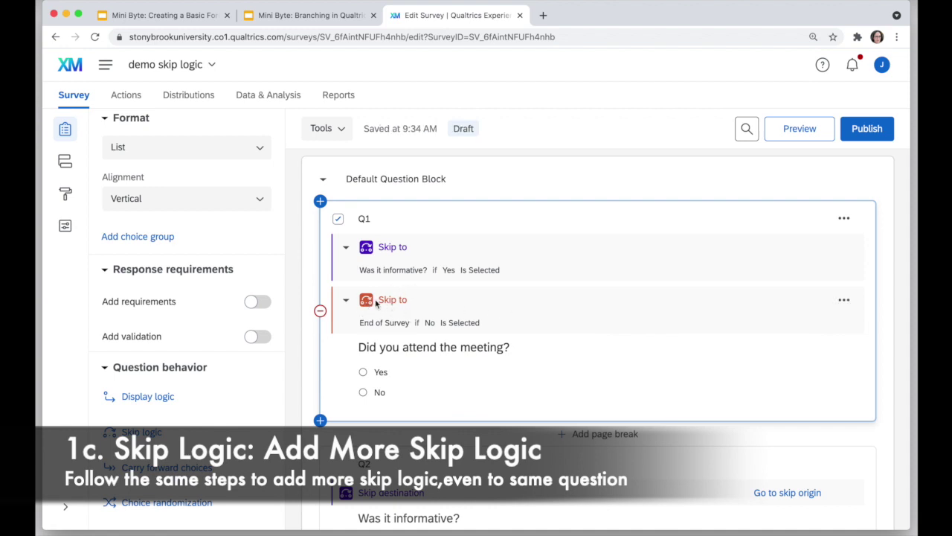
scroll(376, 303, down, 3)
scroll(376, 303, up, 4)
scroll(376, 303, down, 1)
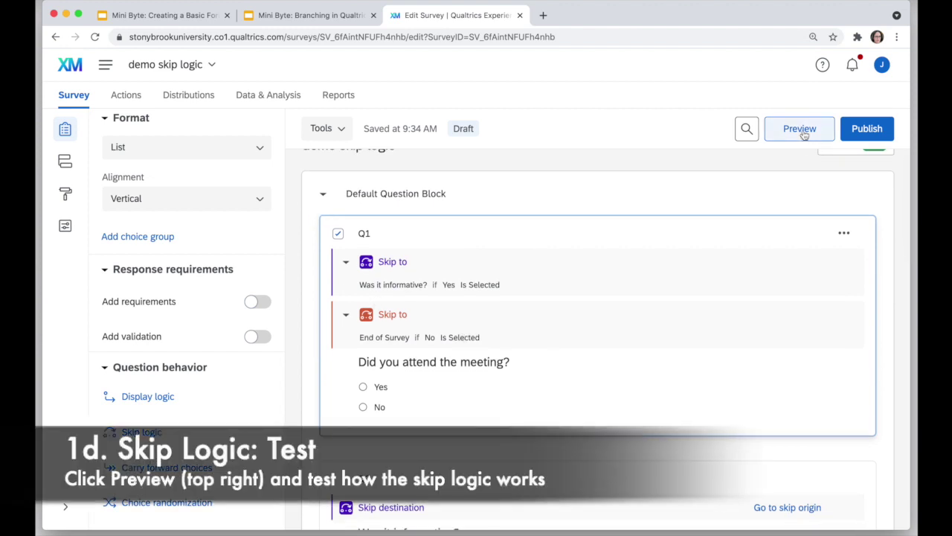
click(800, 129)
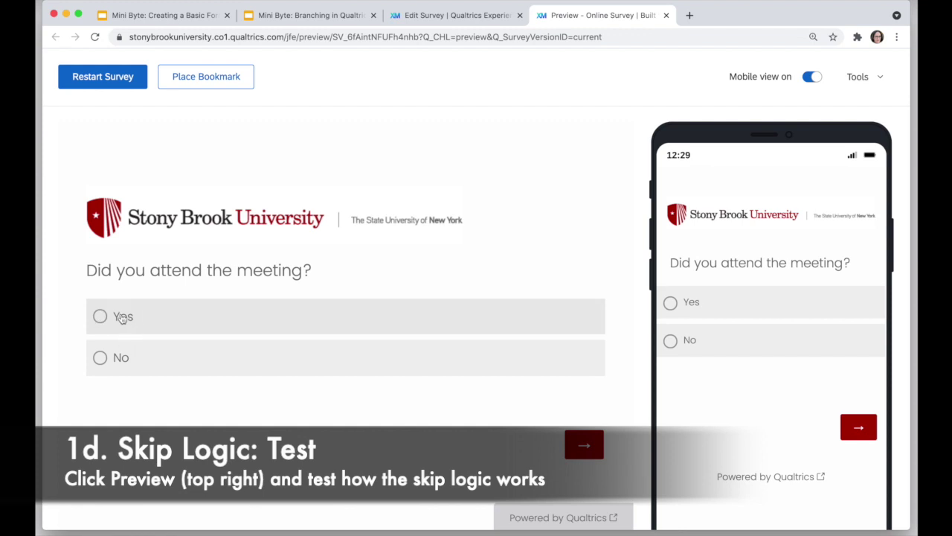
click(97, 315)
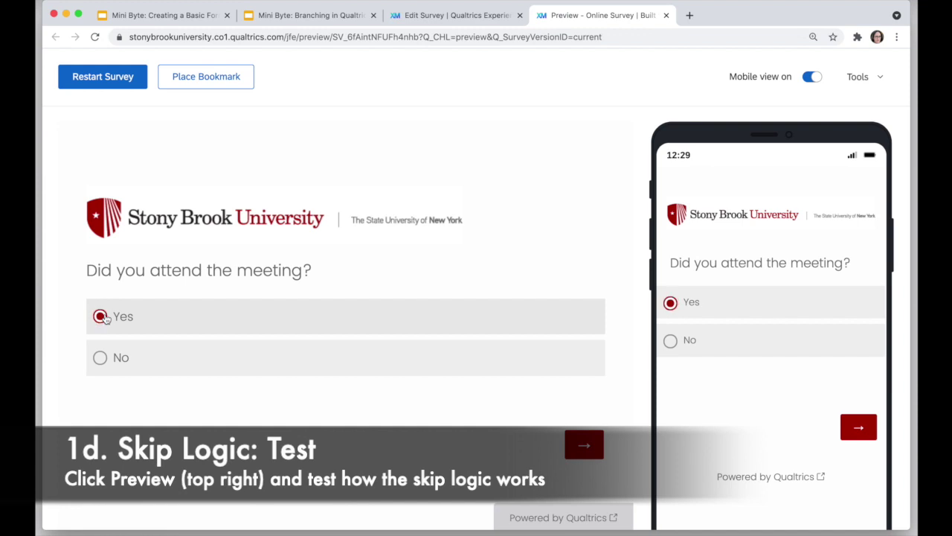
click(592, 445)
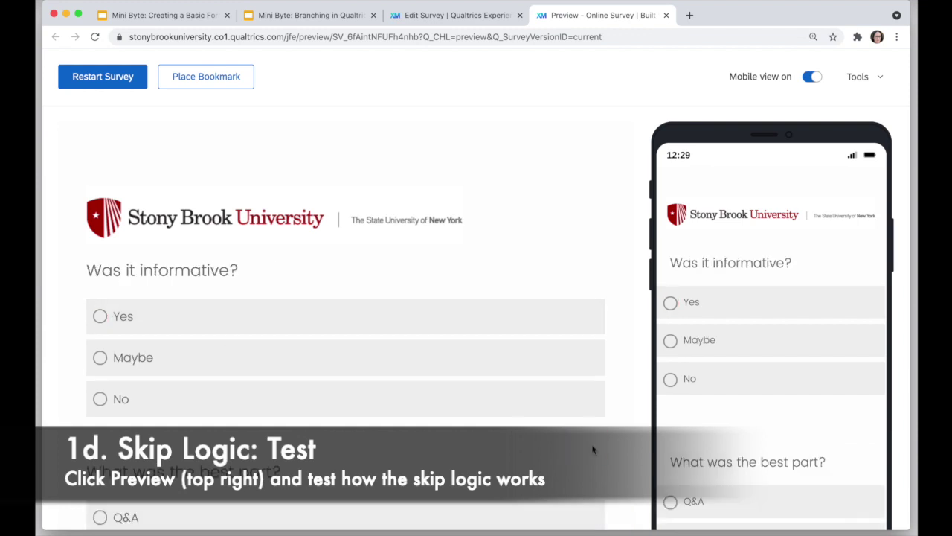
scroll(400, 456, down, 3)
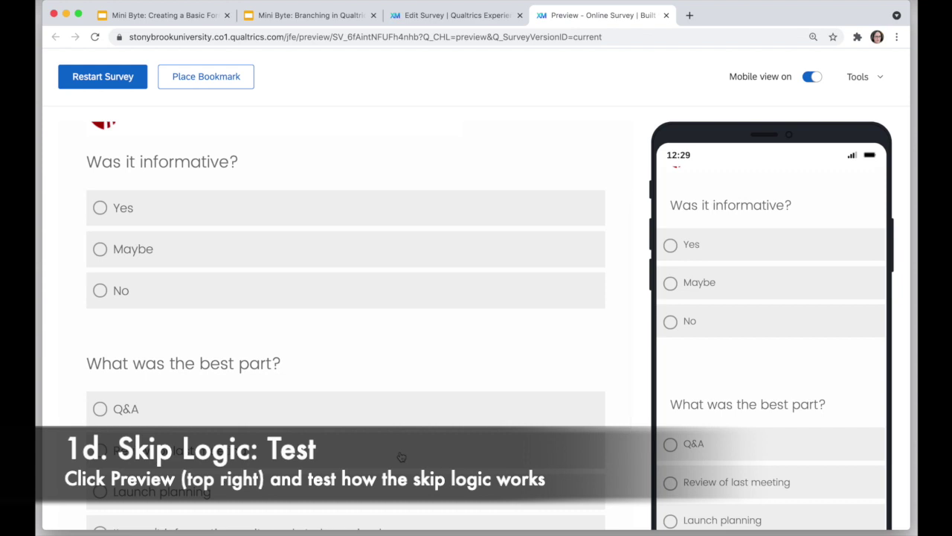
scroll(401, 452, down, 3)
scroll(402, 451, up, 4)
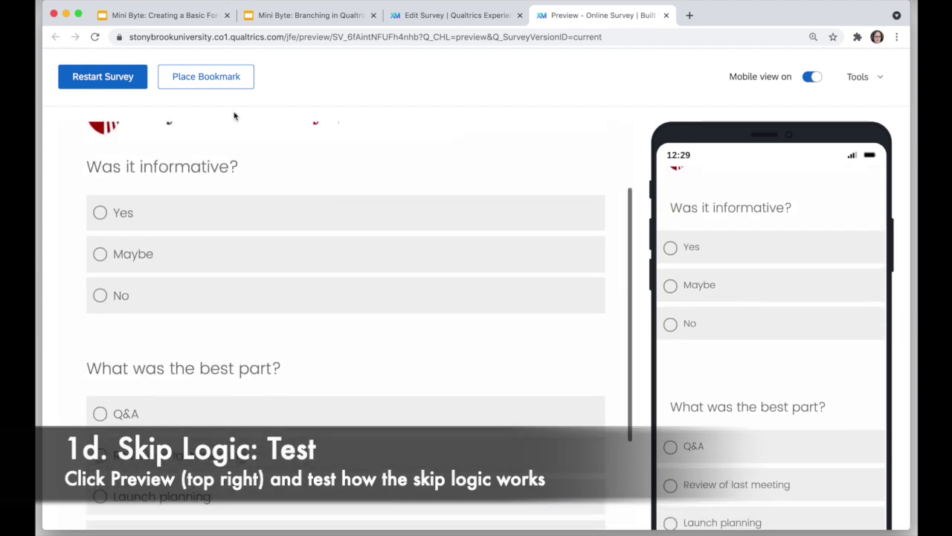
click(103, 76)
click(104, 357)
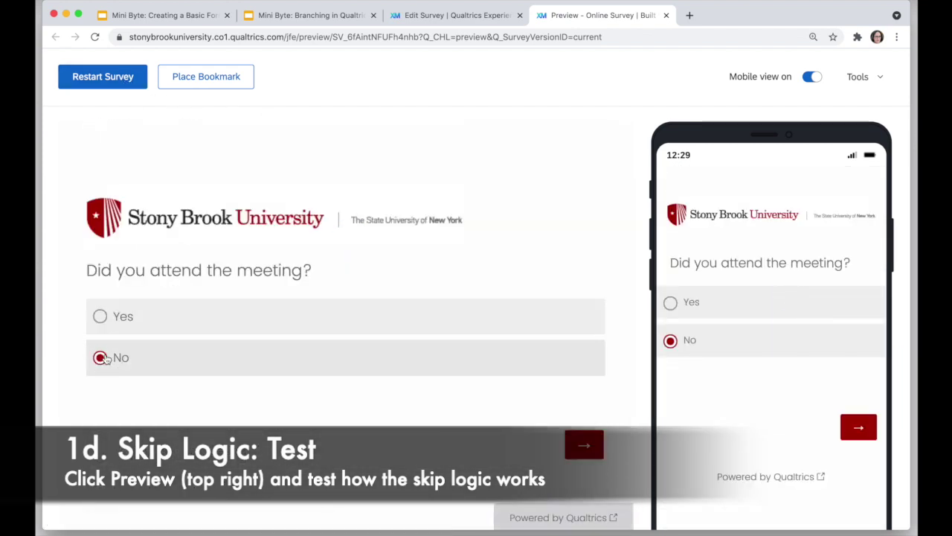
click(586, 445)
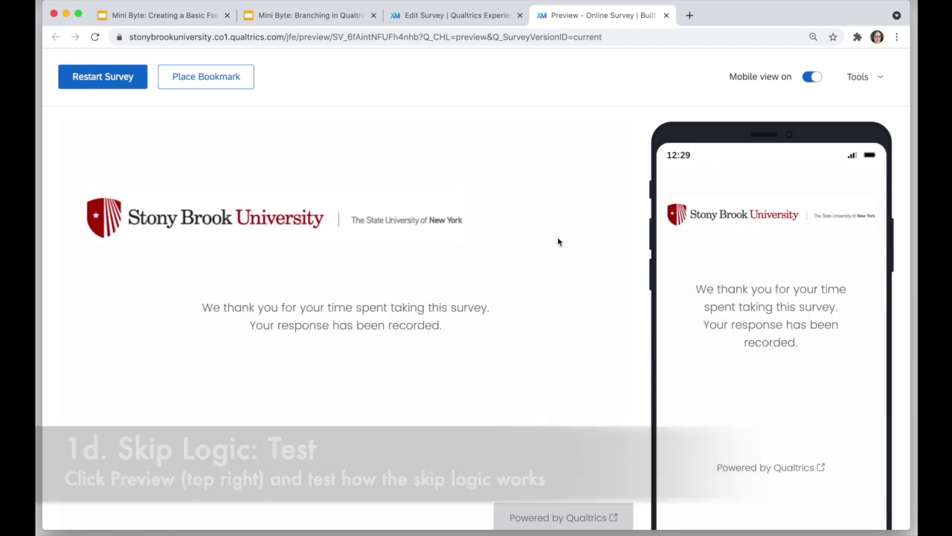
key(super+w)
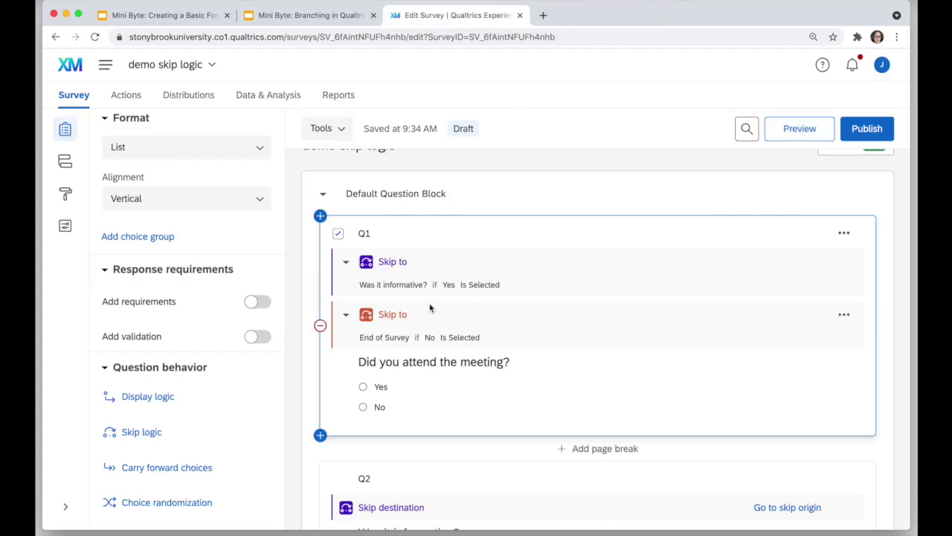
scroll(465, 332, down, 3)
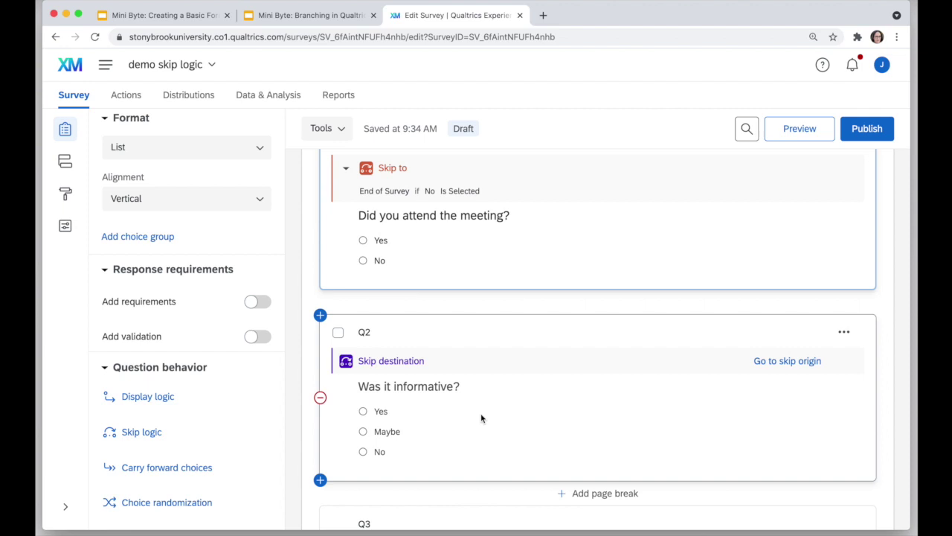
scroll(632, 287, up, 3)
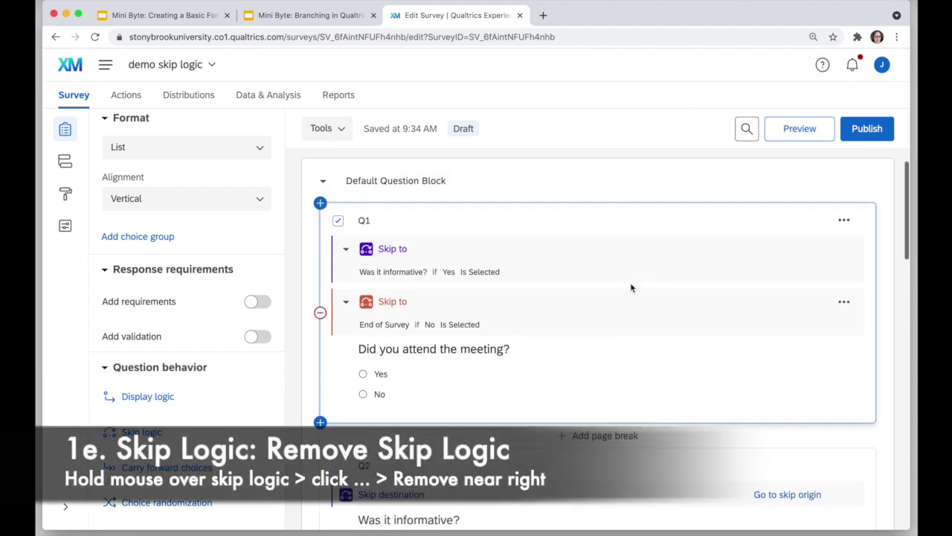
Remove Q1's End of Survey and skip-to-Q2 rules, then select Q2 'Was it informative?'.
click(844, 301)
click(797, 356)
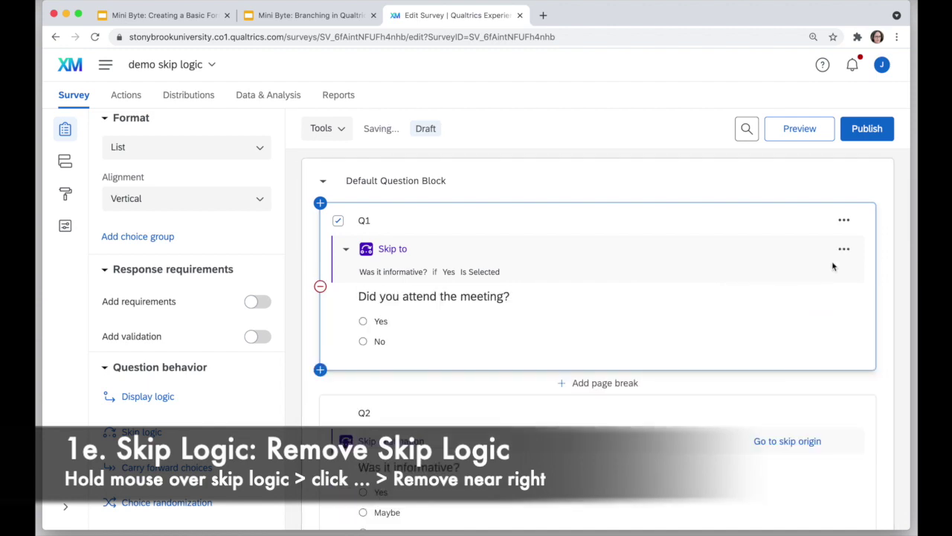
click(845, 251)
click(791, 332)
scroll(601, 349, down, 1)
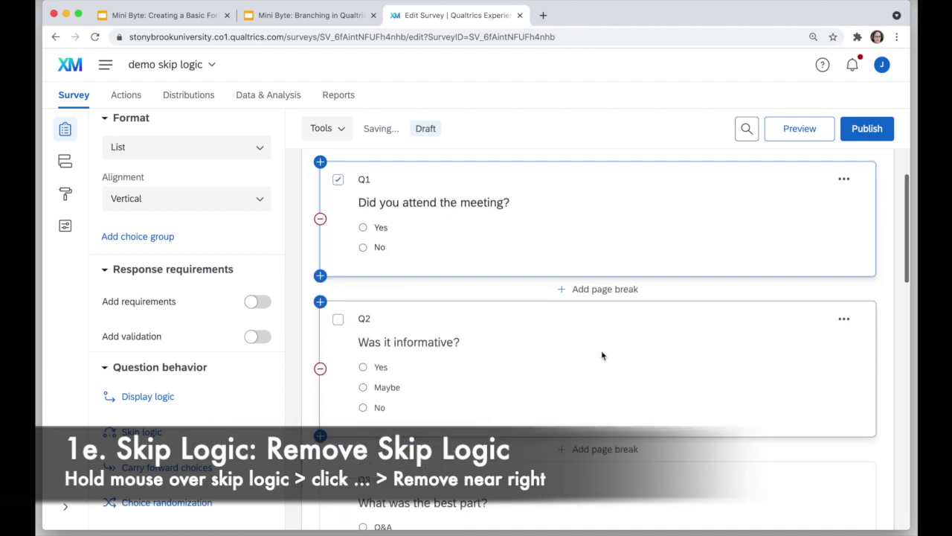
click(526, 323)
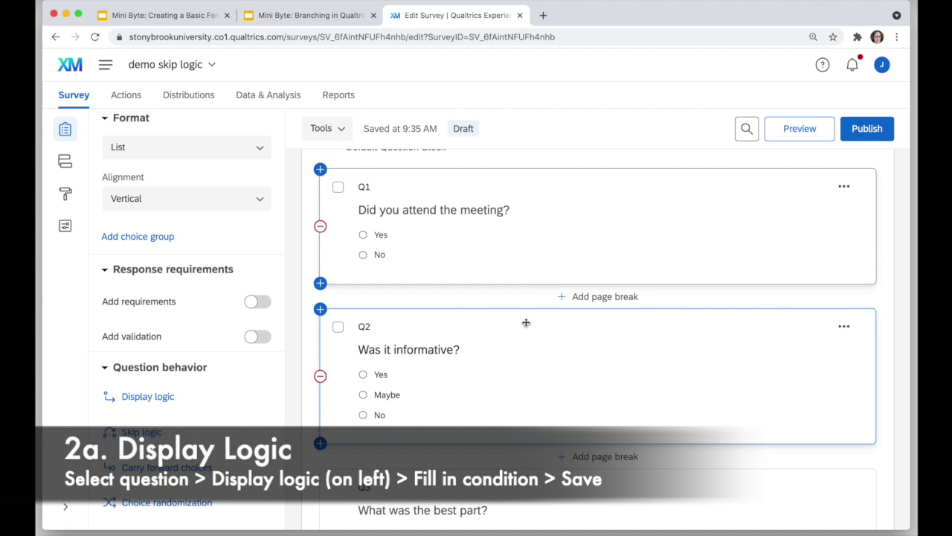
scroll(526, 323, down, 2)
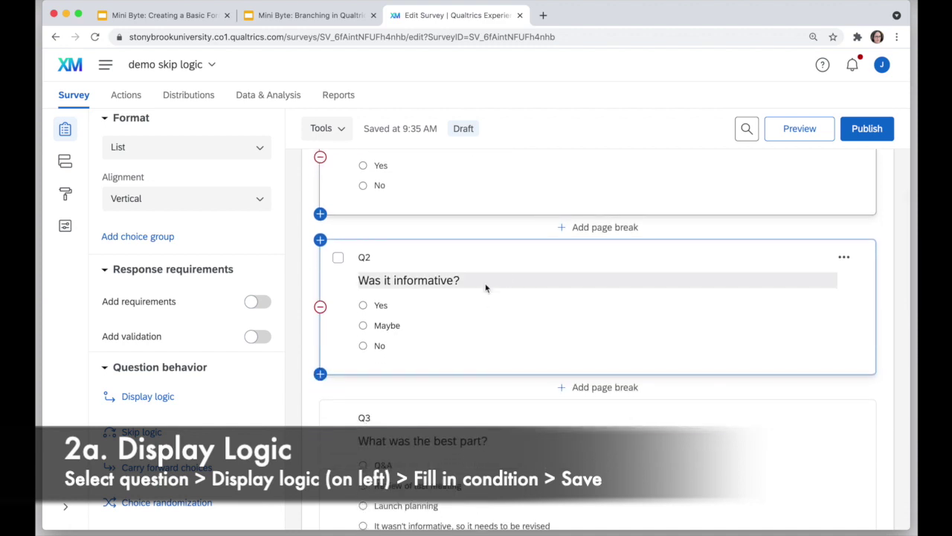
scroll(504, 278, up, 1)
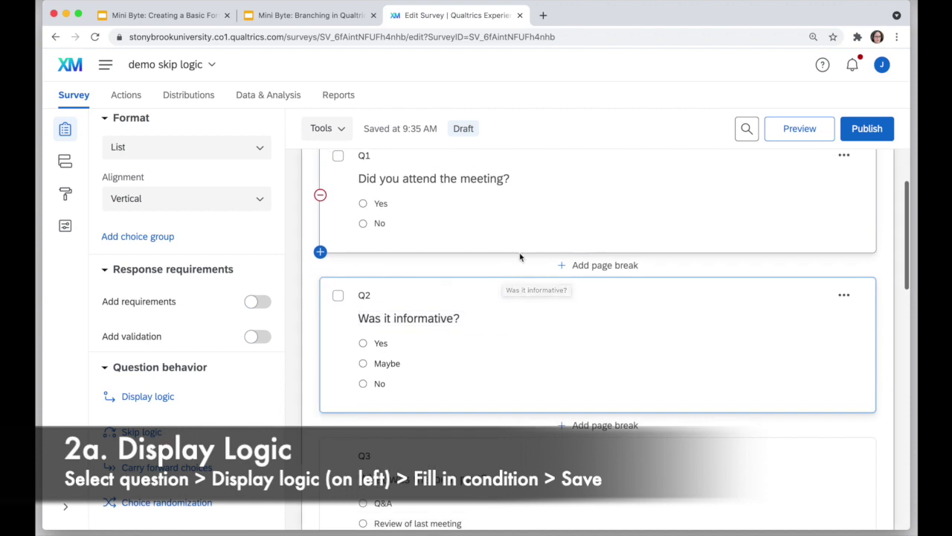
scroll(484, 393, down, 3)
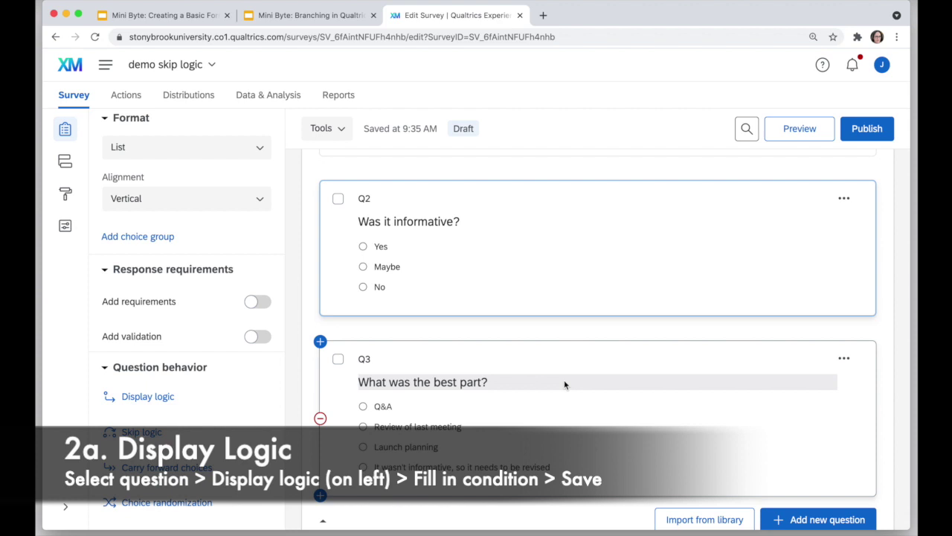
scroll(564, 382, up, 3)
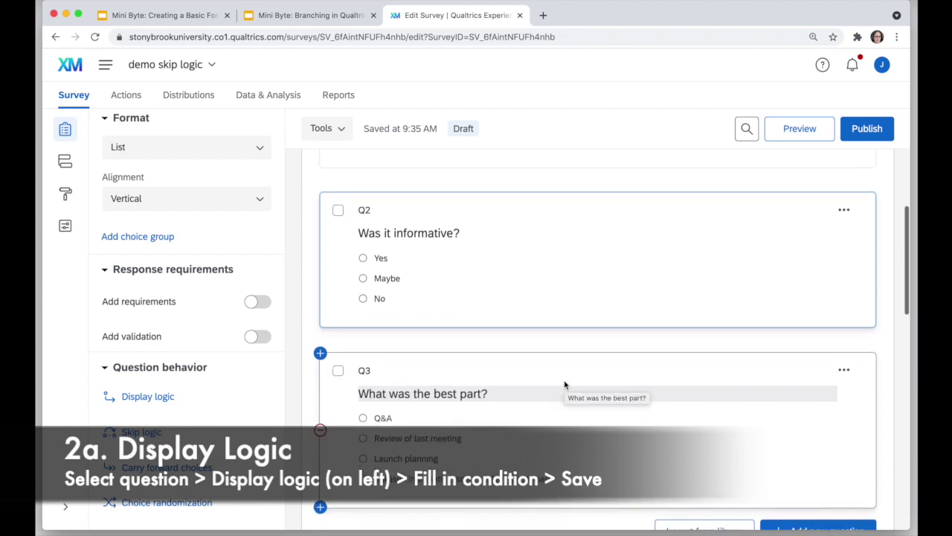
scroll(564, 381, up, 1)
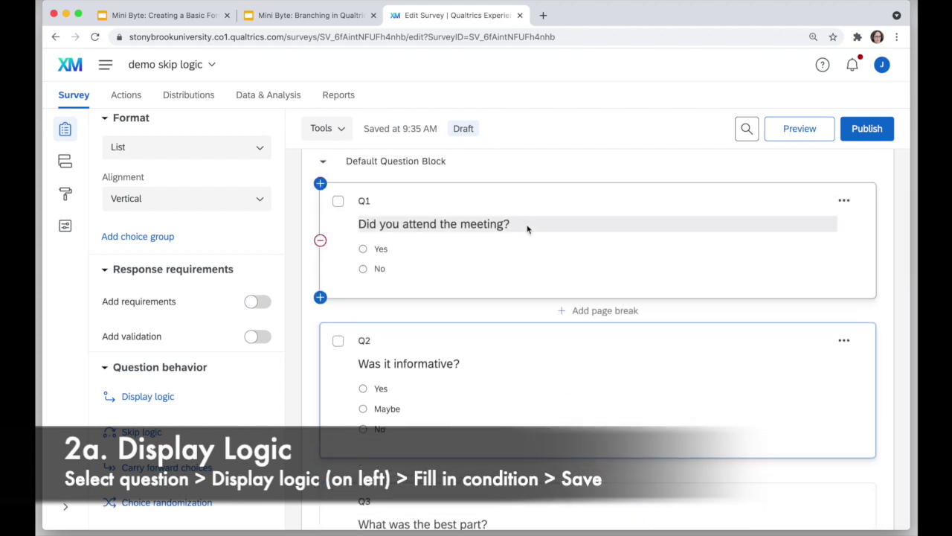
scroll(523, 329, down, 3)
scroll(533, 365, up, 2)
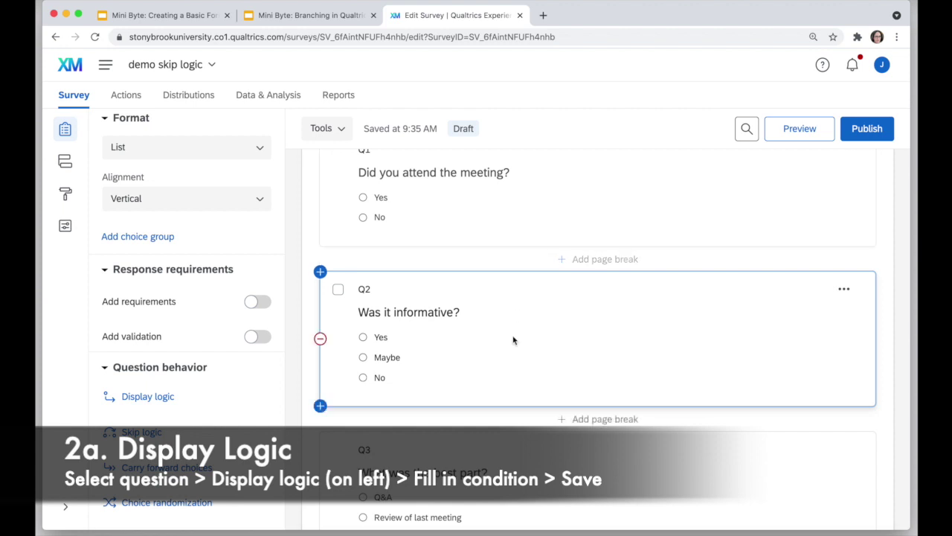
scroll(514, 337, down, 2)
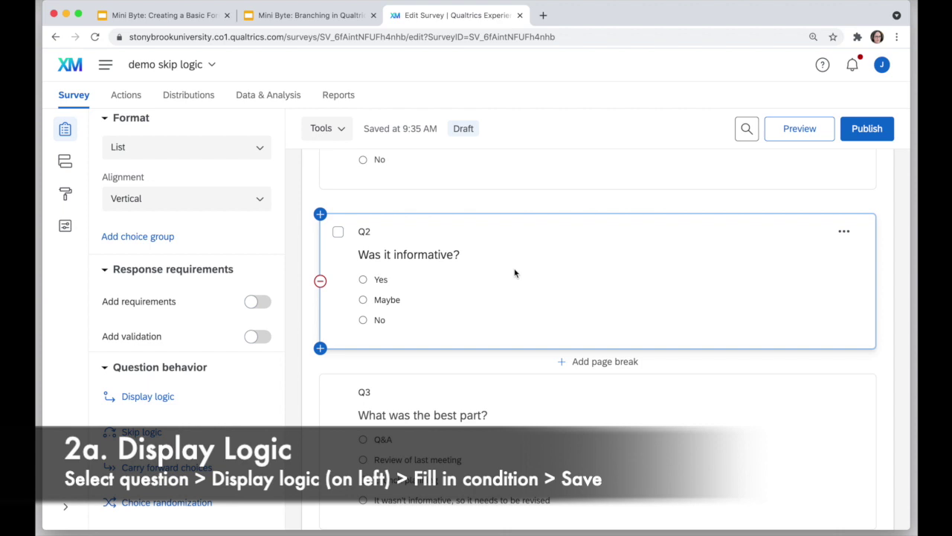
click(151, 398)
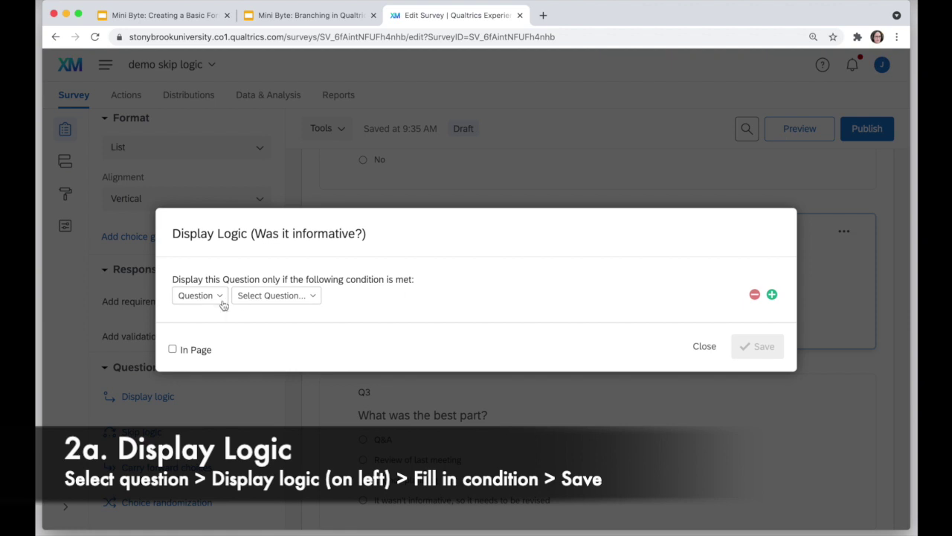
Give Q2 display logic: show only if Q1 Yes Is Selected, with In Page checked.
click(288, 298)
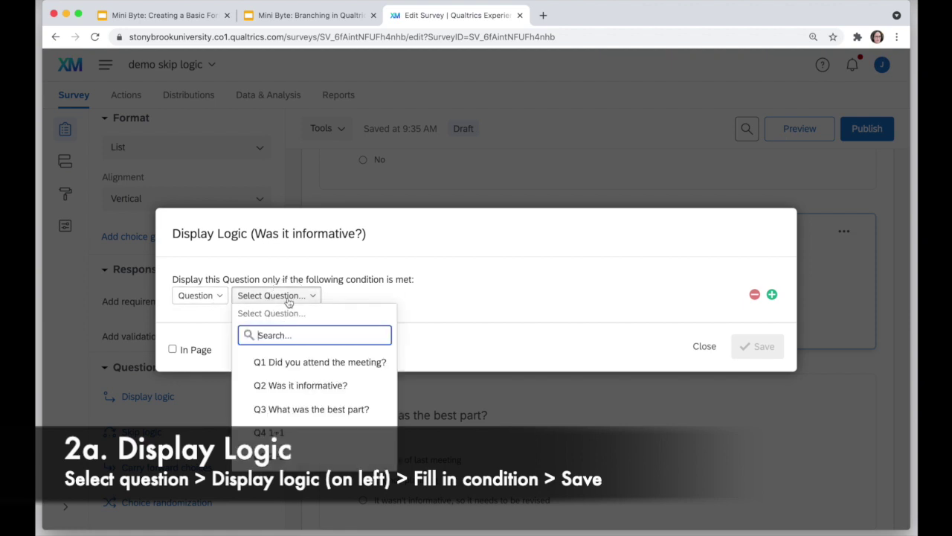
click(369, 365)
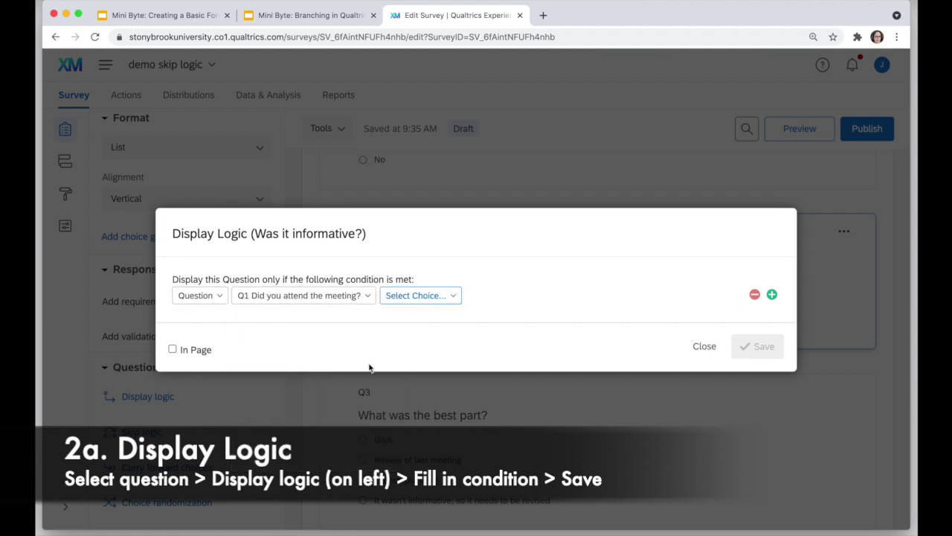
click(451, 297)
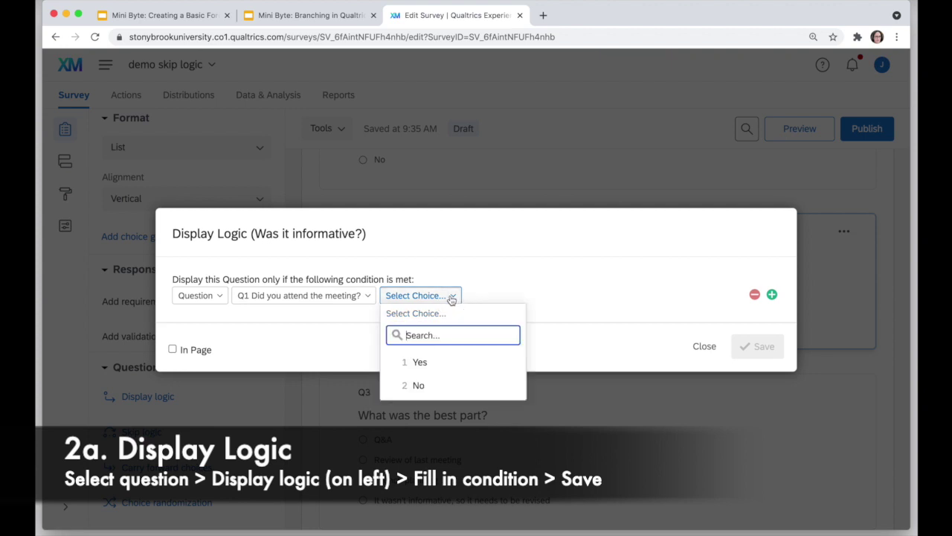
click(420, 362)
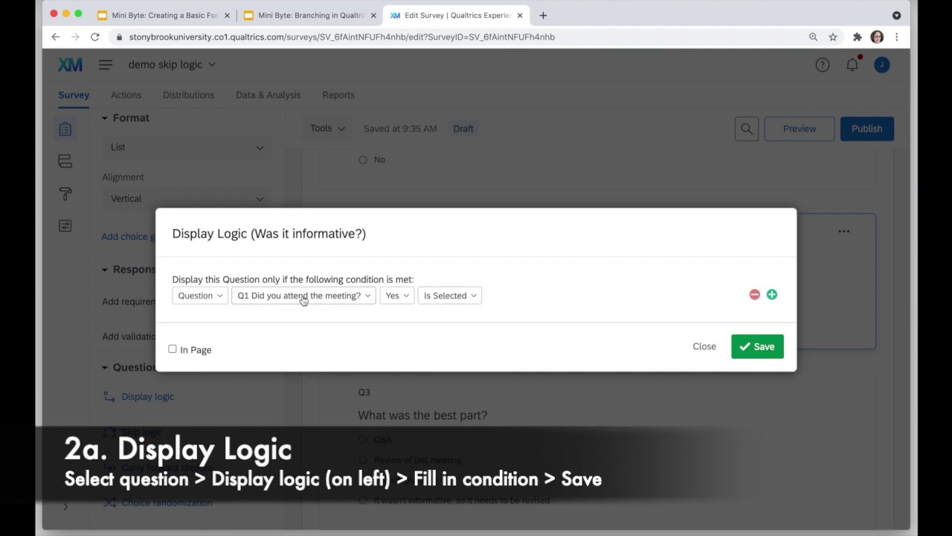
click(172, 350)
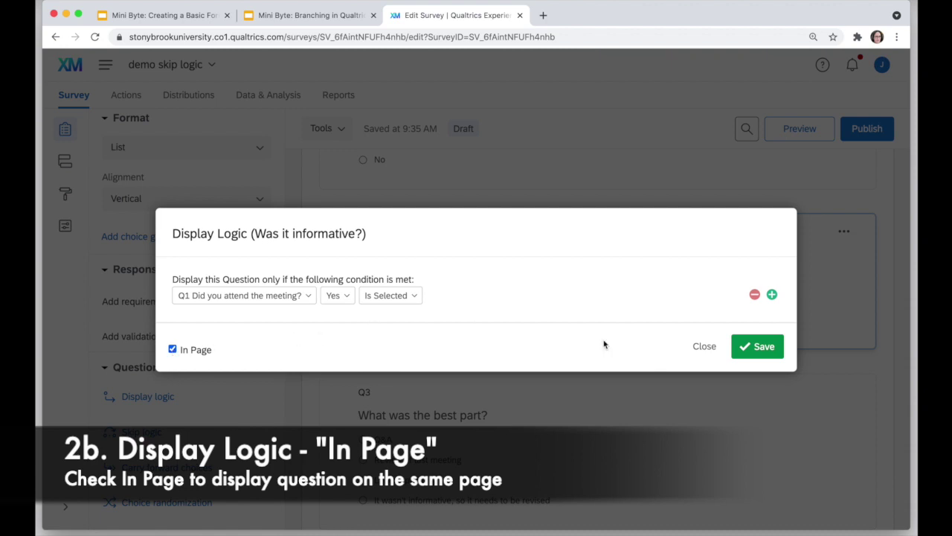
click(757, 345)
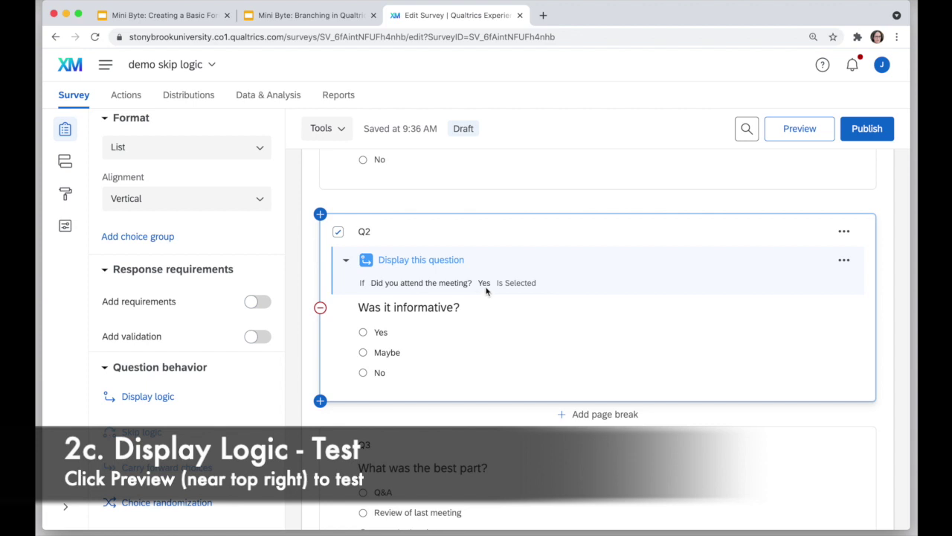
Preview the survey to test Q2's display logic, then close the preview.
scroll(510, 322, down, 1)
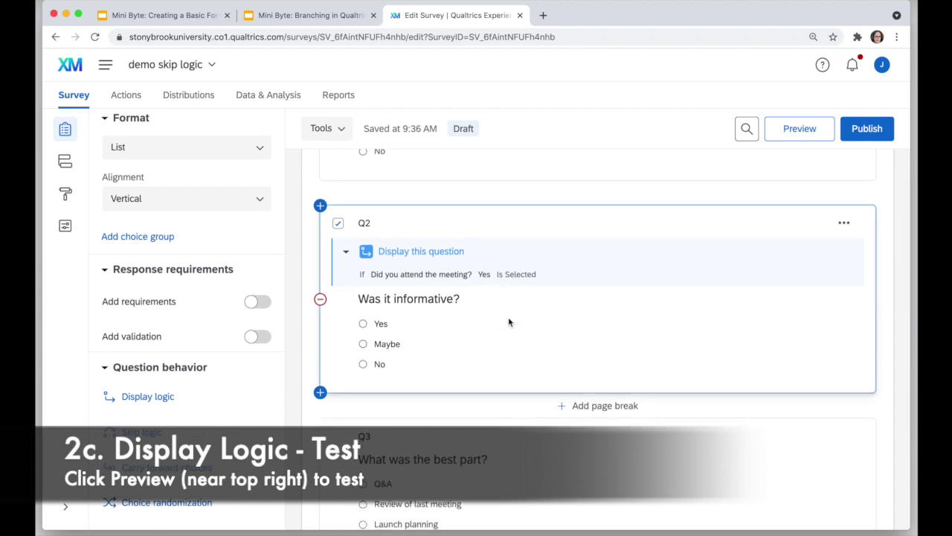
scroll(509, 321, down, 3)
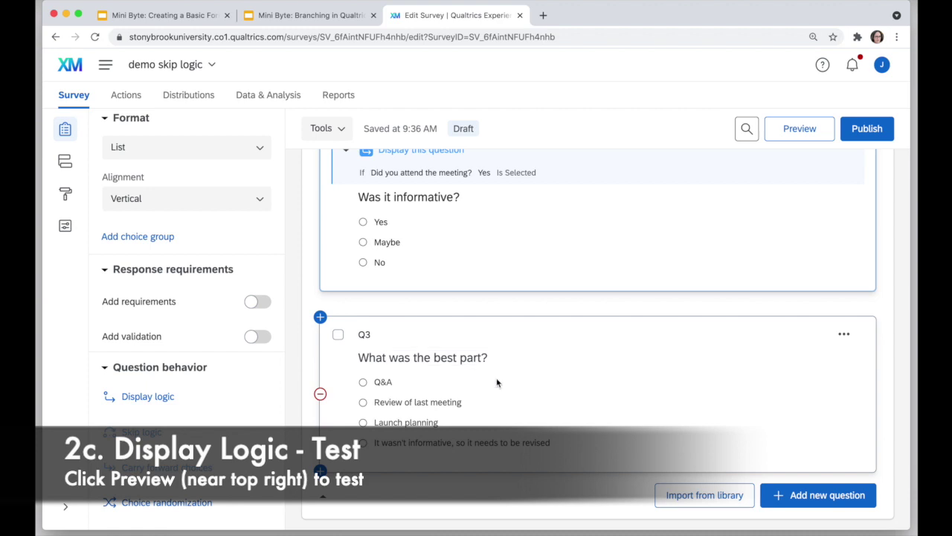
click(817, 125)
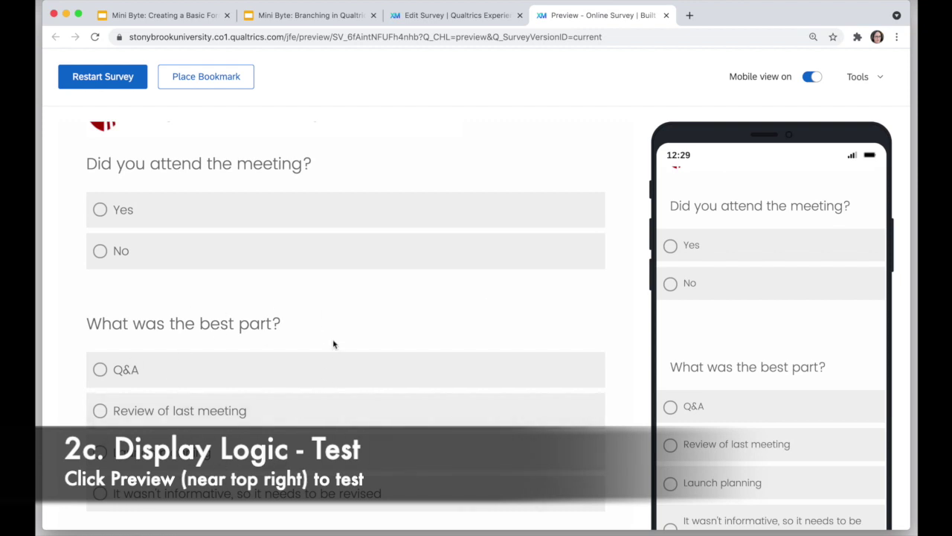
click(665, 16)
Start display logic for Q3 'What was the best part?' and list candidate questions.
scroll(538, 298, down, 2)
click(538, 297)
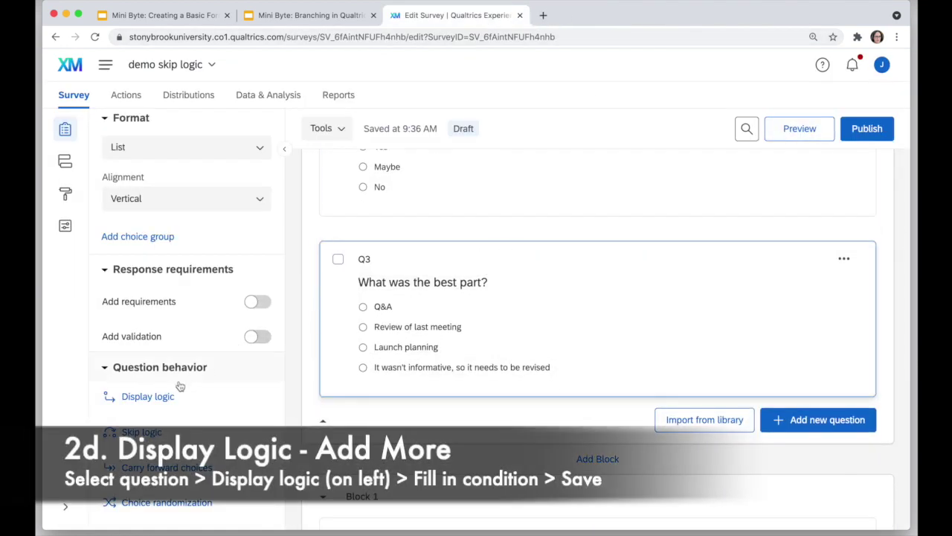
click(144, 400)
click(286, 297)
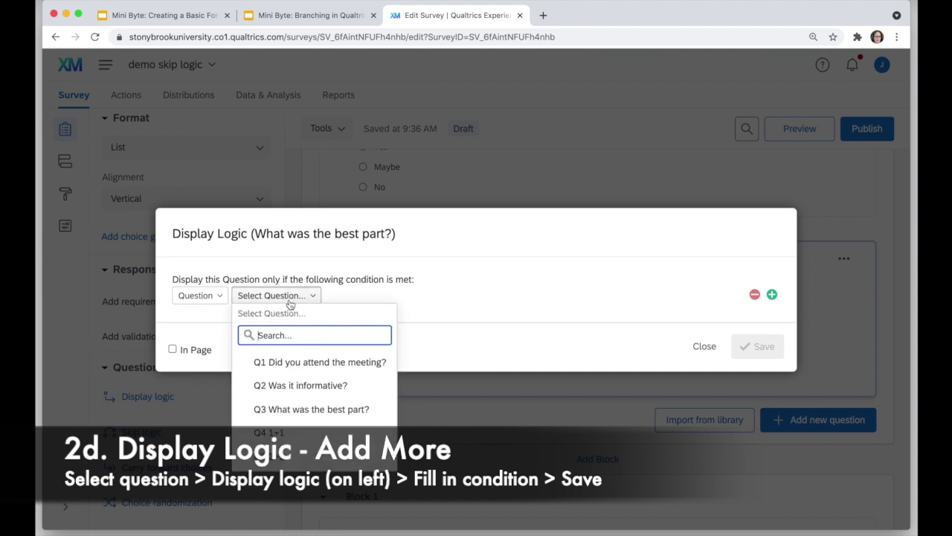
Make Q3 display only if Q1 Yes Is Selected, In Page, and preview the survey.
click(344, 363)
click(436, 298)
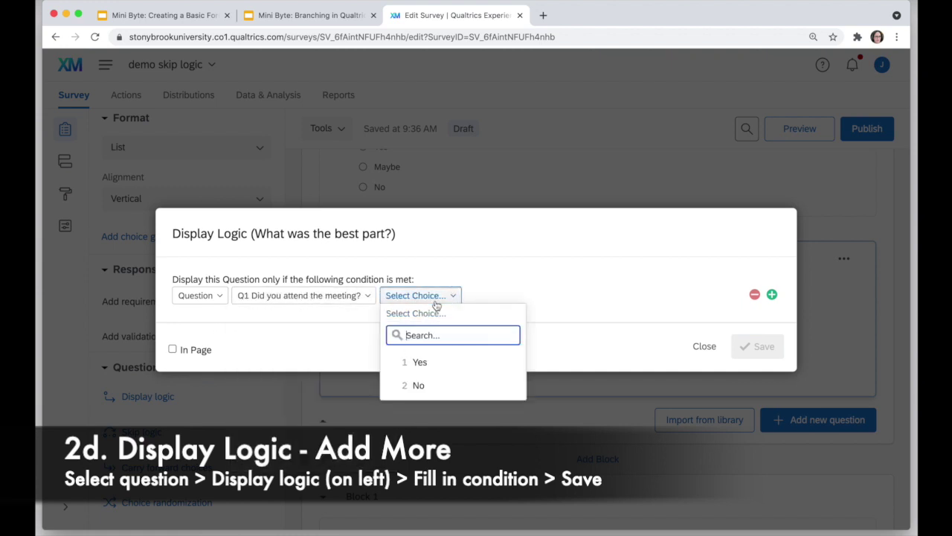
click(428, 363)
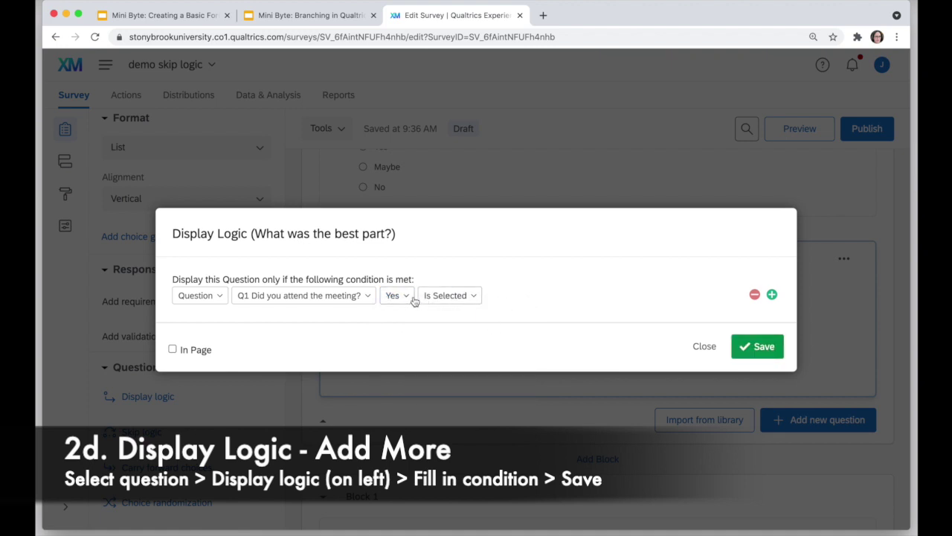
click(173, 349)
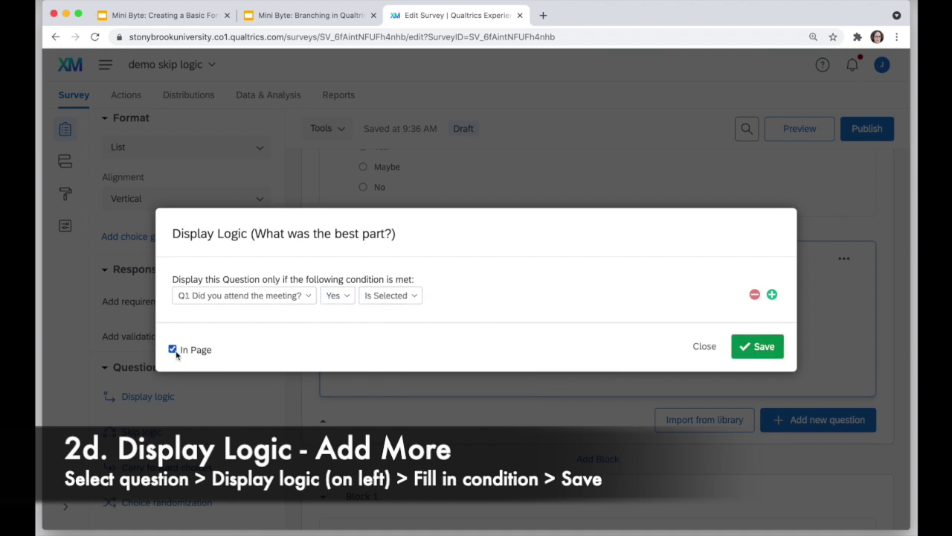
click(759, 346)
click(799, 129)
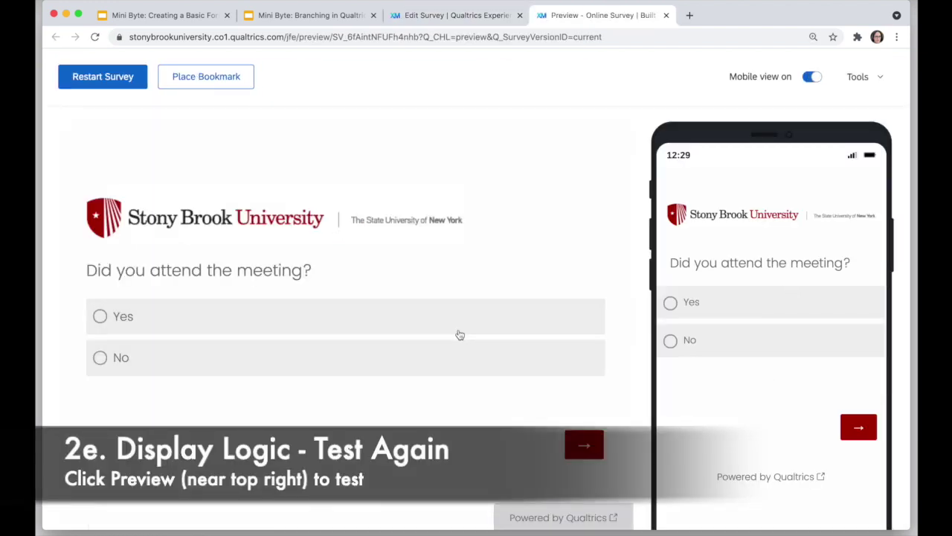
Answer Yes to Q1 in the preview, confirm Q2 and Q3 appear, and close it.
click(101, 316)
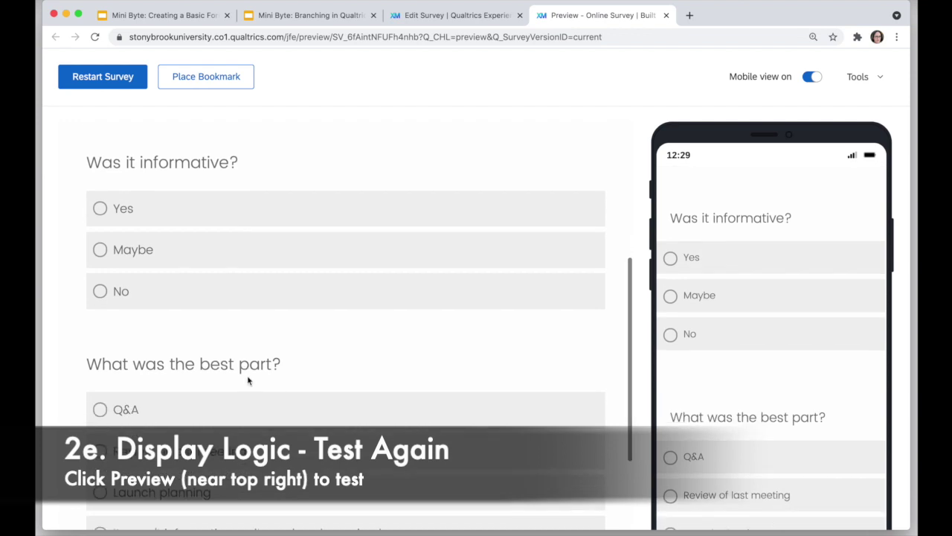
scroll(327, 350, up, 5)
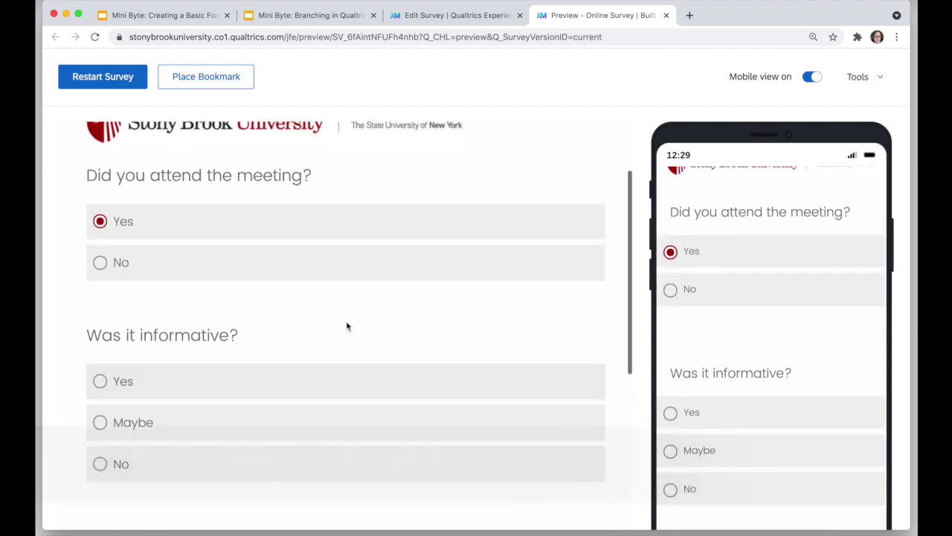
click(666, 15)
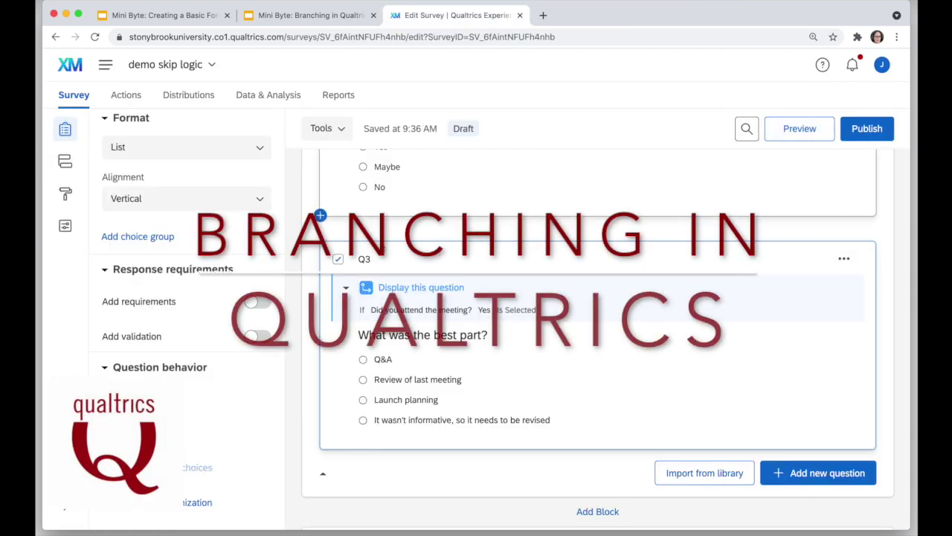